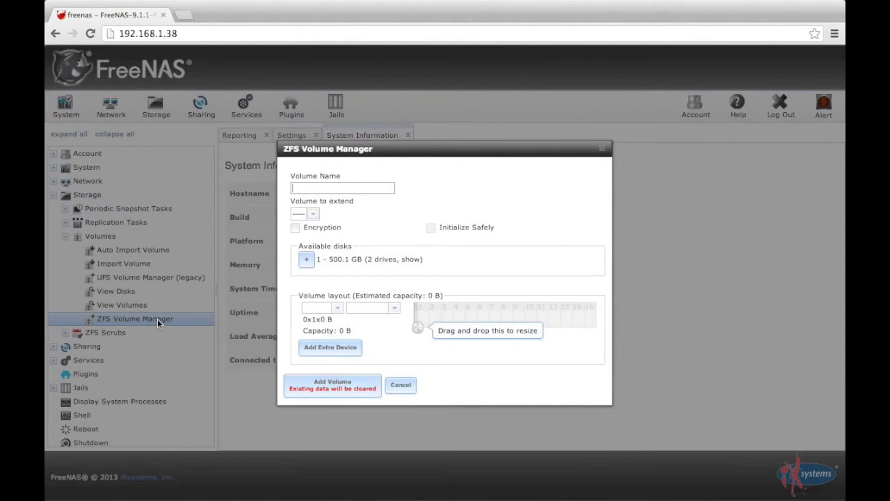
Create a ZFS volume named plex from both available 500.1 GB drives in a mirror layout.
{"action": "type", "text": "plex"}
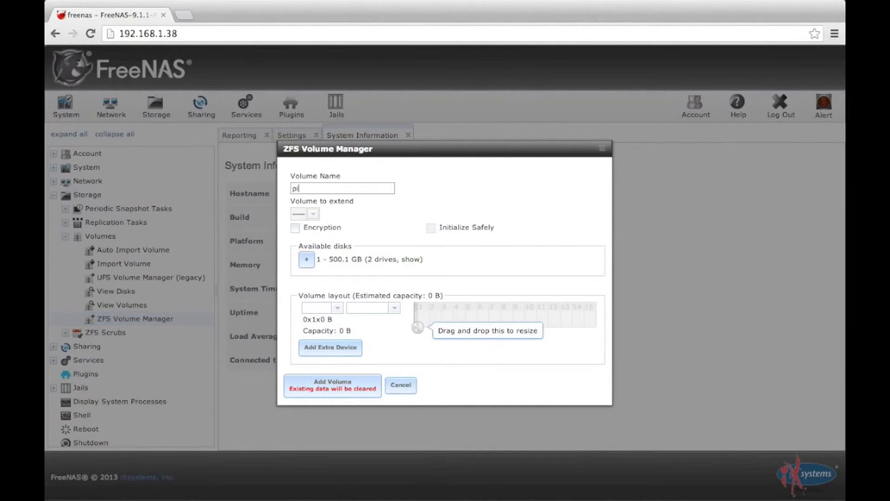
{"action": "left_click", "coordinate": [306, 259]}
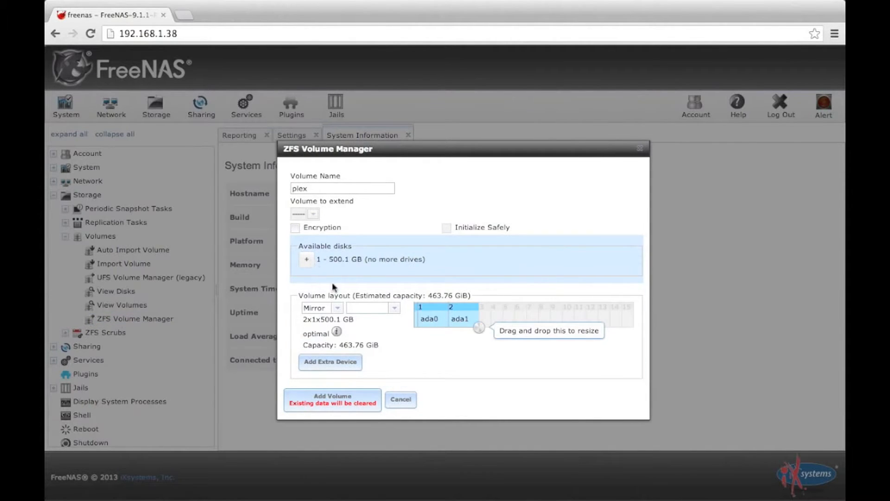
{"action": "mouse_move", "coordinate": [337, 331]}
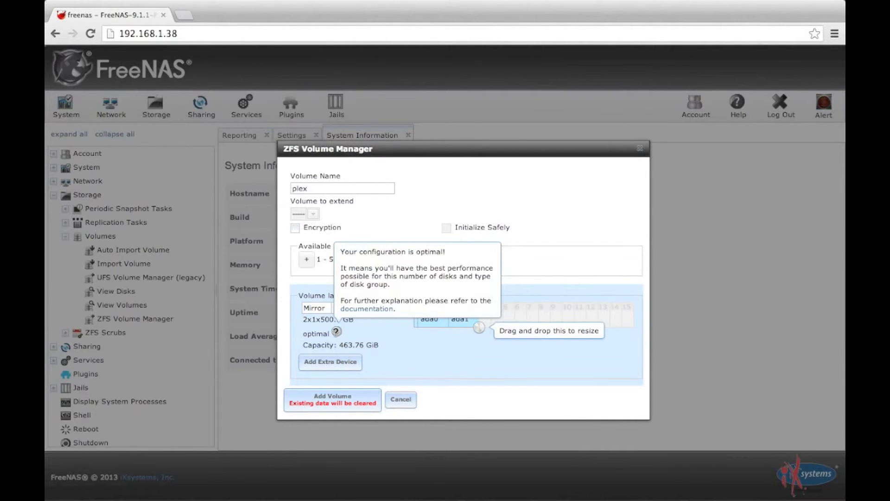
{"action": "left_click", "coordinate": [322, 396]}
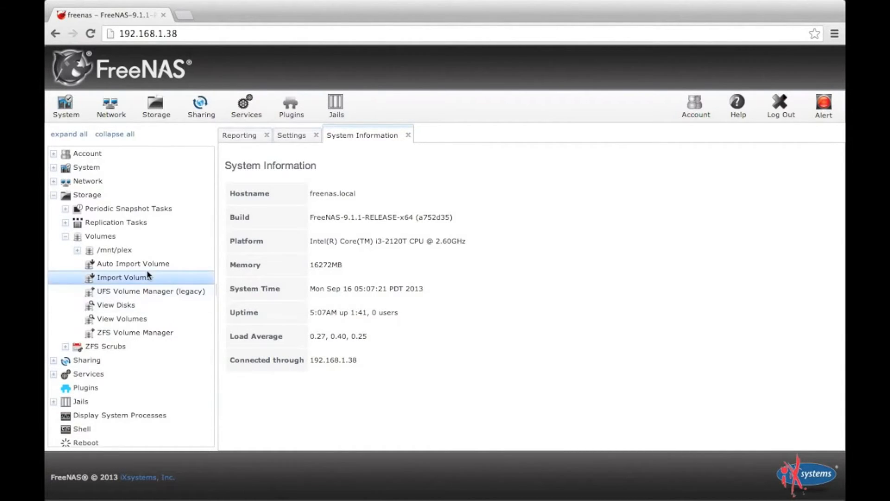
Create a ZFS dataset named media inside the /mnt/plex volume.
{"action": "left_click", "coordinate": [130, 250]}
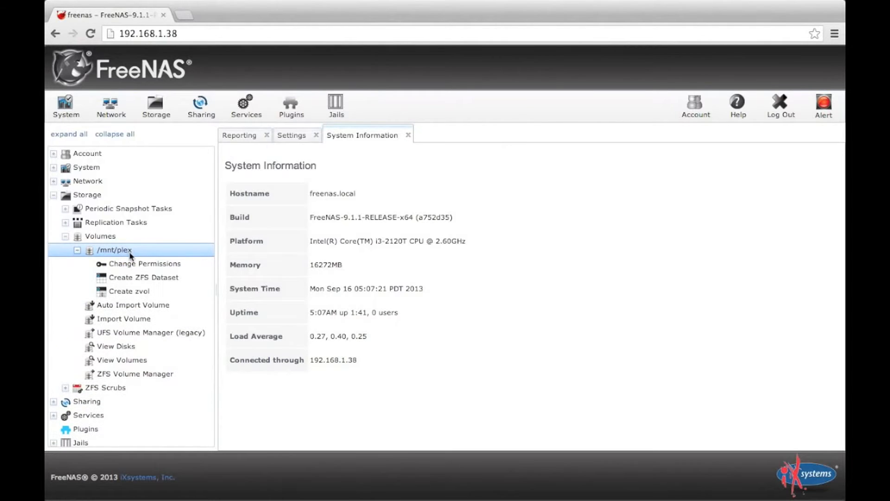
{"action": "left_click", "coordinate": [160, 277]}
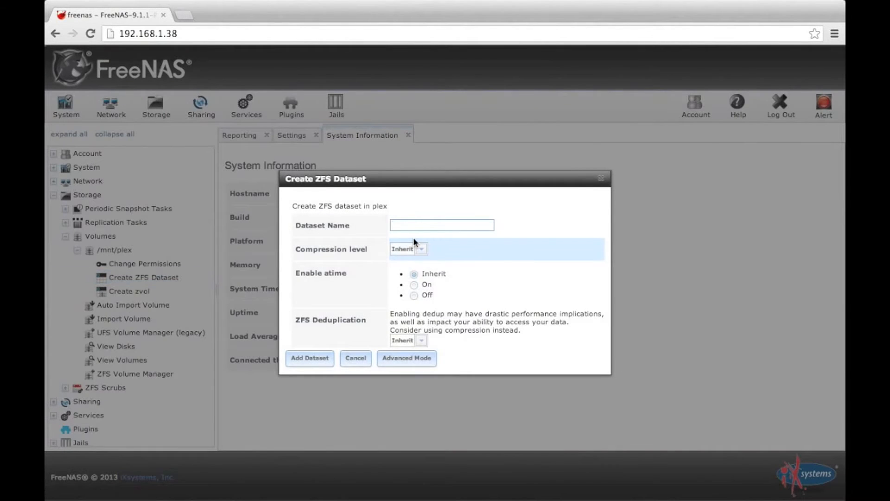
{"action": "type", "text": "media"}
{"action": "left_click", "coordinate": [316, 360]}
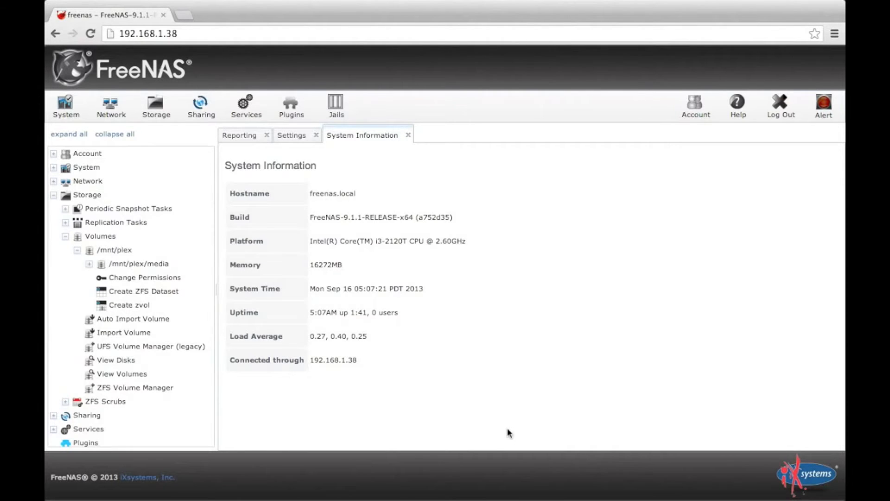
Collapse the Storage tree and start a new Windows (CIFS) share named media.
{"action": "left_click", "coordinate": [77, 249]}
{"action": "left_click", "coordinate": [66, 237]}
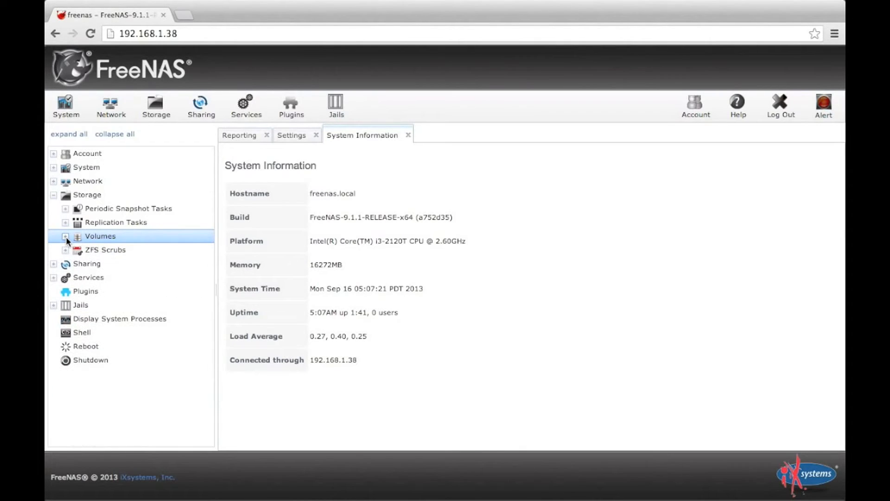
{"action": "left_click", "coordinate": [53, 195]}
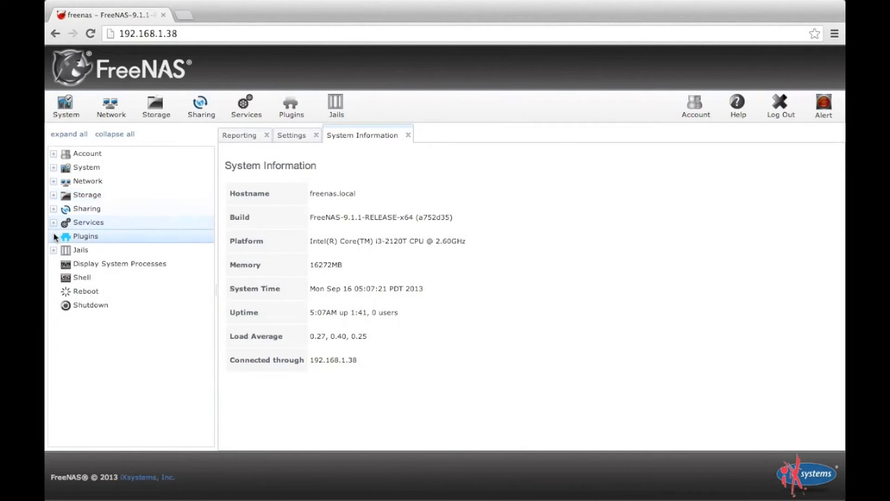
{"action": "left_click", "coordinate": [53, 209]}
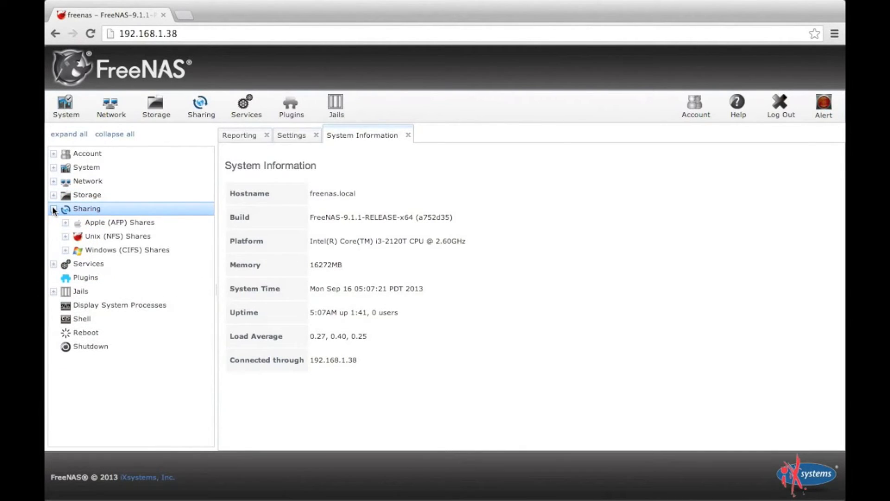
{"action": "left_click", "coordinate": [66, 251]}
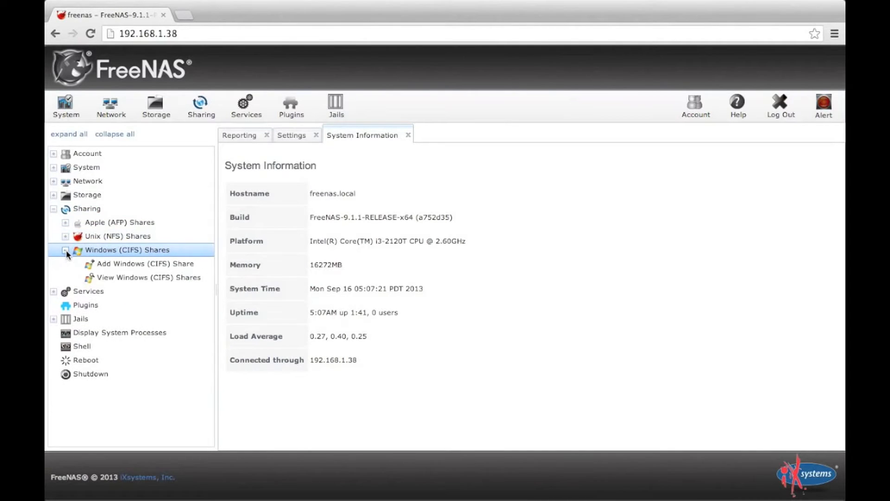
{"action": "left_click", "coordinate": [111, 263]}
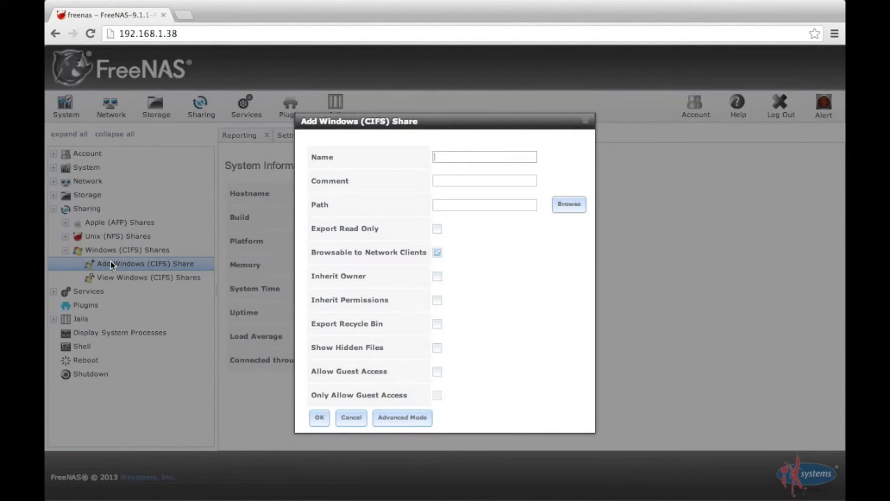
{"action": "type", "text": "media"}
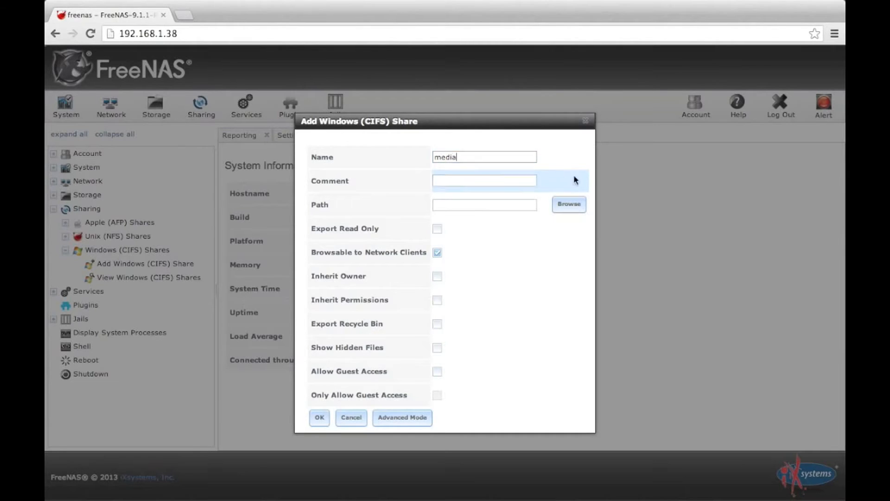
Set the share's path to /mnt/plex/media by browsing the folder tree.
{"action": "left_click", "coordinate": [570, 206]}
{"action": "left_click", "coordinate": [452, 234]}
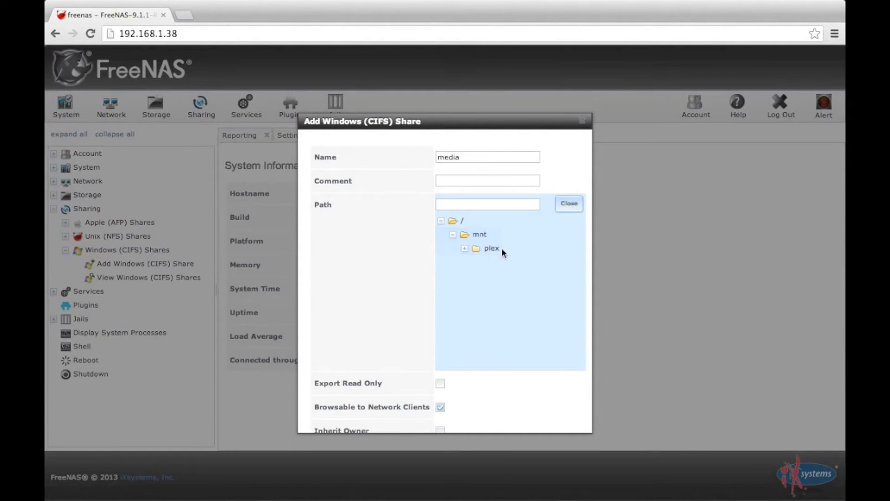
{"action": "left_click", "coordinate": [466, 249]}
{"action": "left_click", "coordinate": [508, 262]}
{"action": "left_click", "coordinate": [569, 205]}
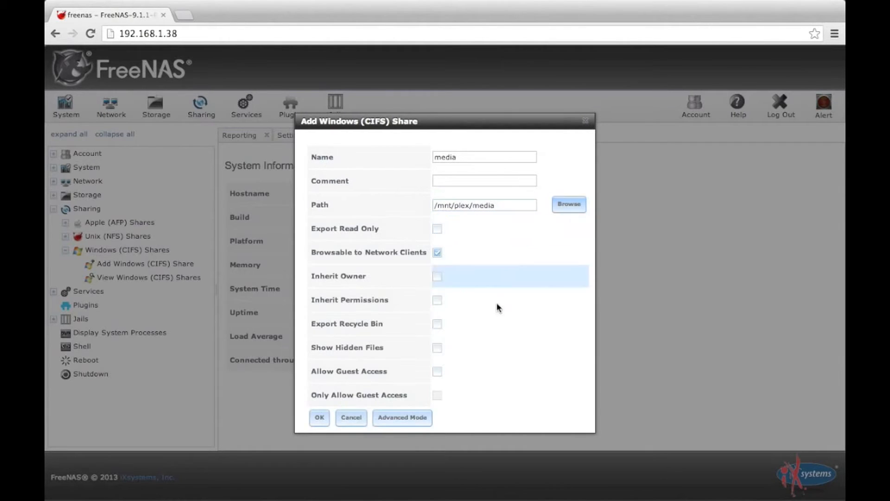
Allow guest access on the media share, save it and enable the CIFS service.
{"action": "left_click", "coordinate": [437, 372]}
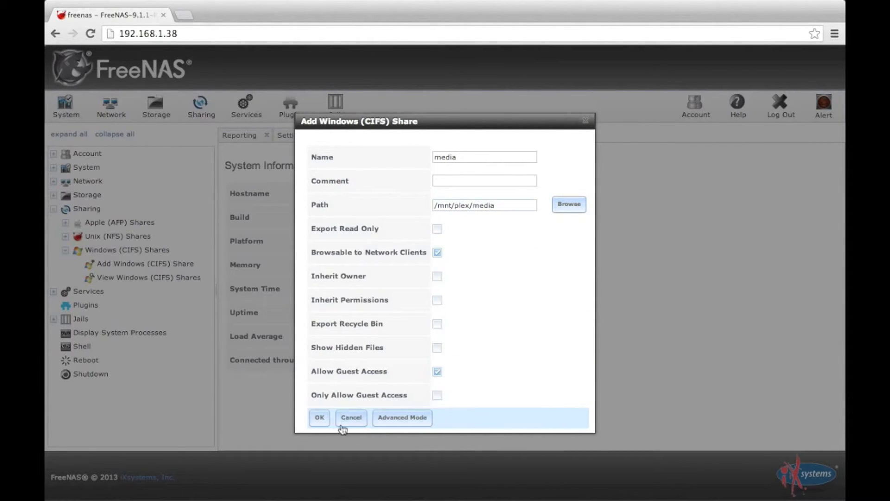
{"action": "left_click", "coordinate": [321, 420]}
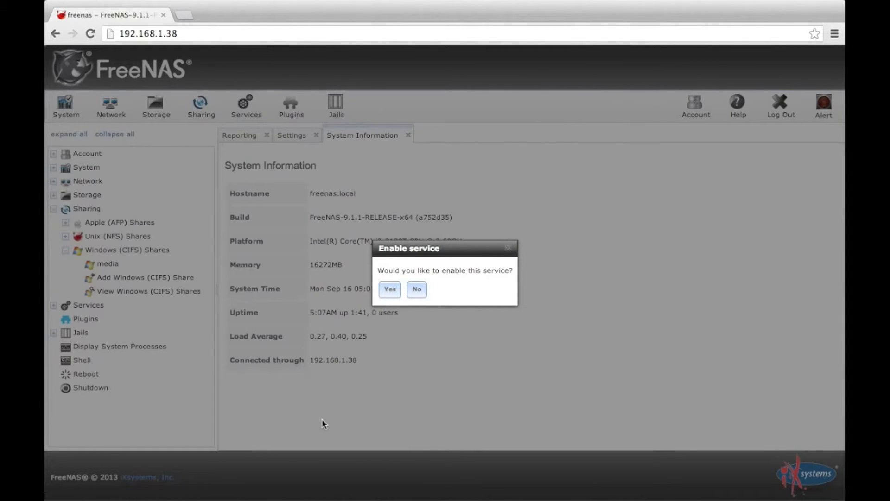
{"action": "left_click", "coordinate": [390, 289]}
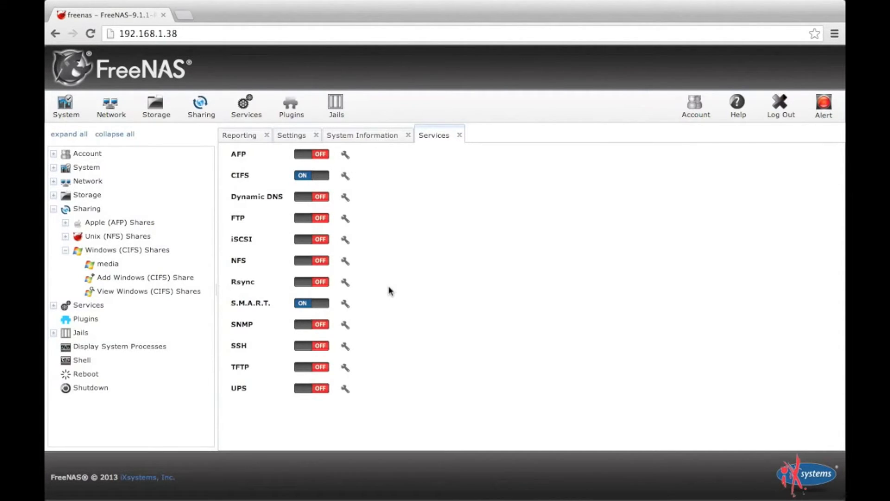
Change the /mnt/plex volume's permissions to include write access for Other, applied recursively.
{"action": "left_click", "coordinate": [65, 250]}
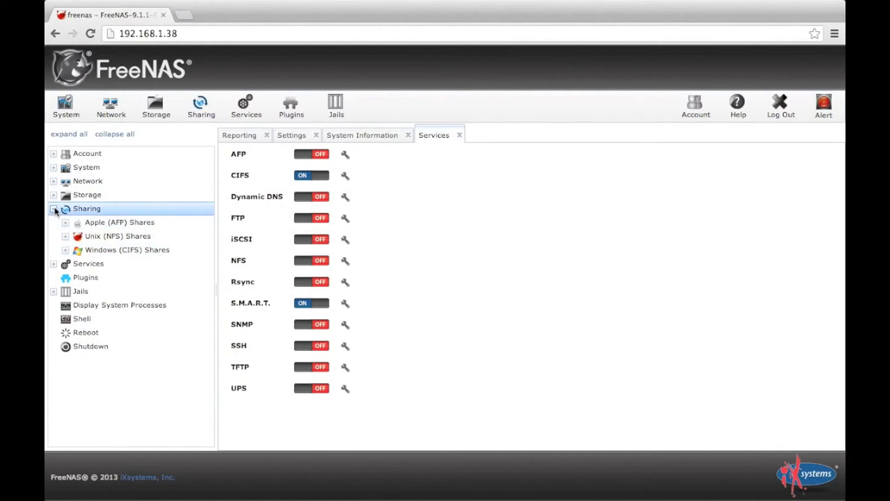
{"action": "left_click", "coordinate": [54, 209]}
{"action": "left_click", "coordinate": [54, 195]}
{"action": "left_click", "coordinate": [65, 237]}
{"action": "left_click", "coordinate": [77, 251]}
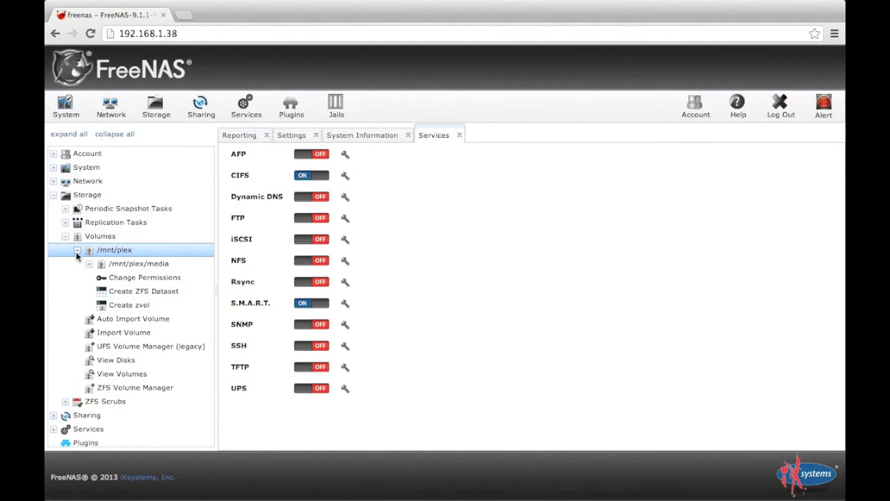
{"action": "left_click", "coordinate": [130, 278]}
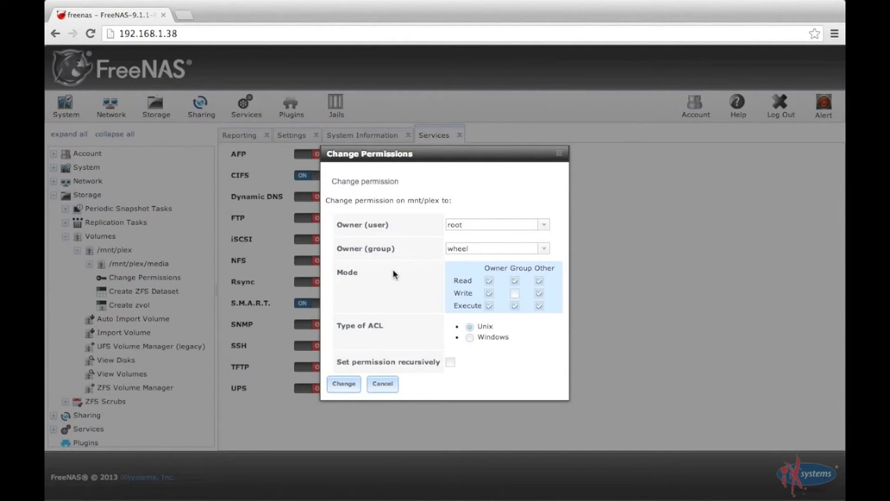
{"action": "left_click", "coordinate": [450, 362]}
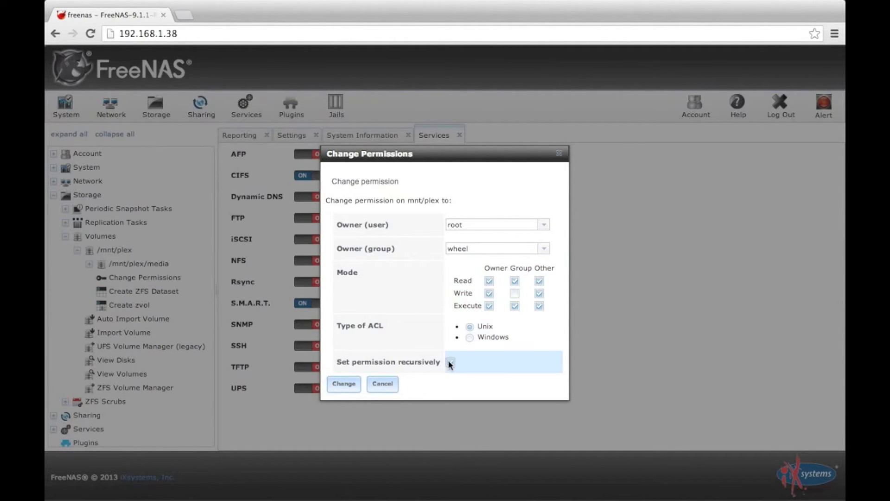
{"action": "left_click", "coordinate": [348, 387]}
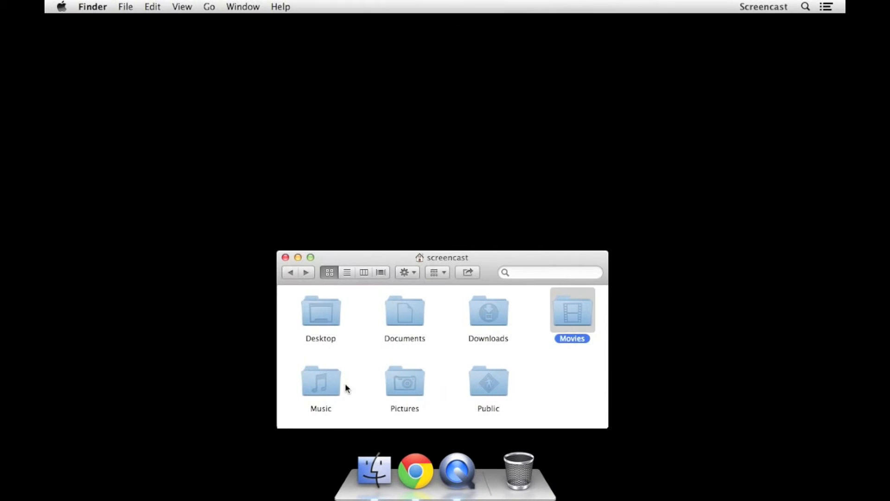
In Finder, connect to the server smb://192.168.1.38 as Guest.
{"action": "key", "text": "super+k"}
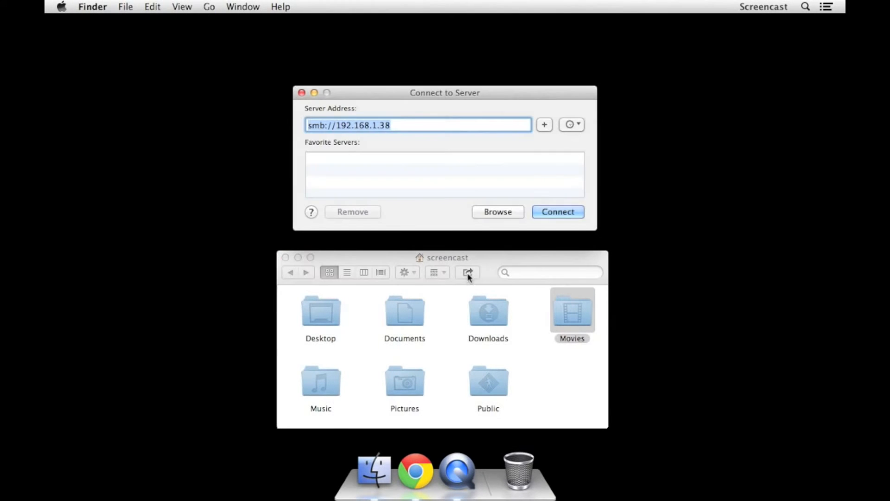
{"action": "left_click", "coordinate": [554, 212]}
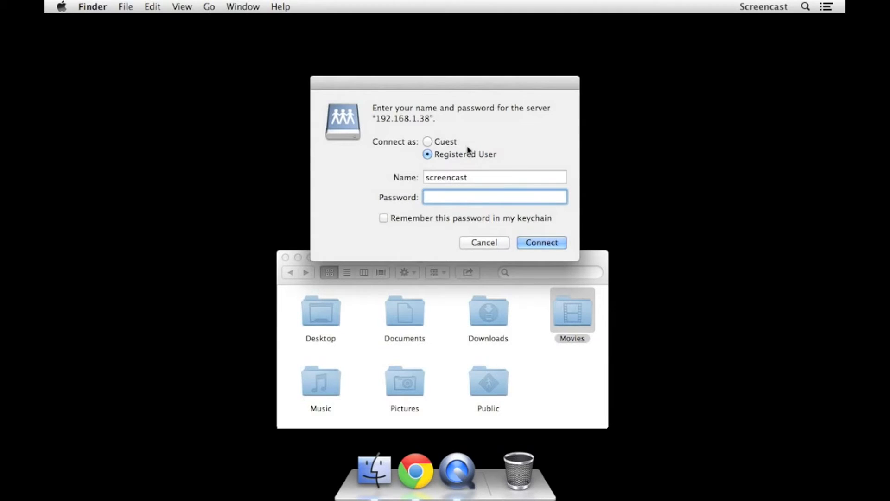
{"action": "left_click", "coordinate": [427, 138]}
{"action": "left_click", "coordinate": [540, 188]}
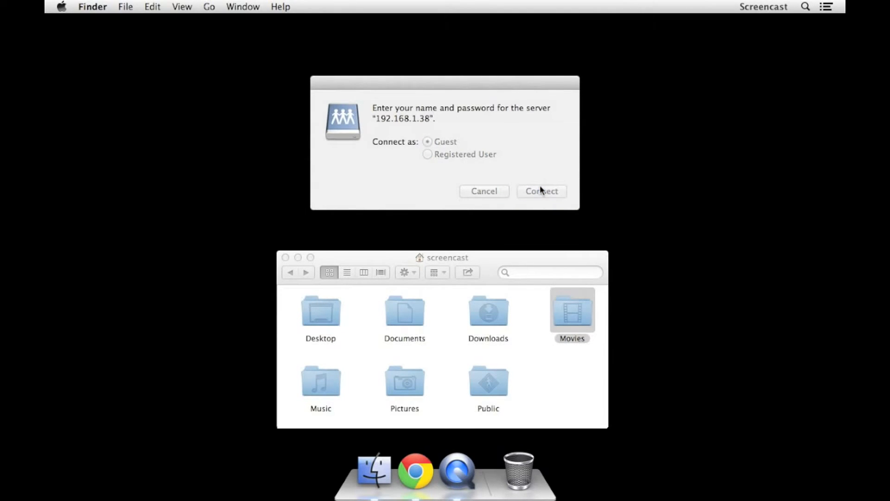
Copy the Movies folder from the home folder into the media network share.
{"action": "left_click", "coordinate": [561, 332]}
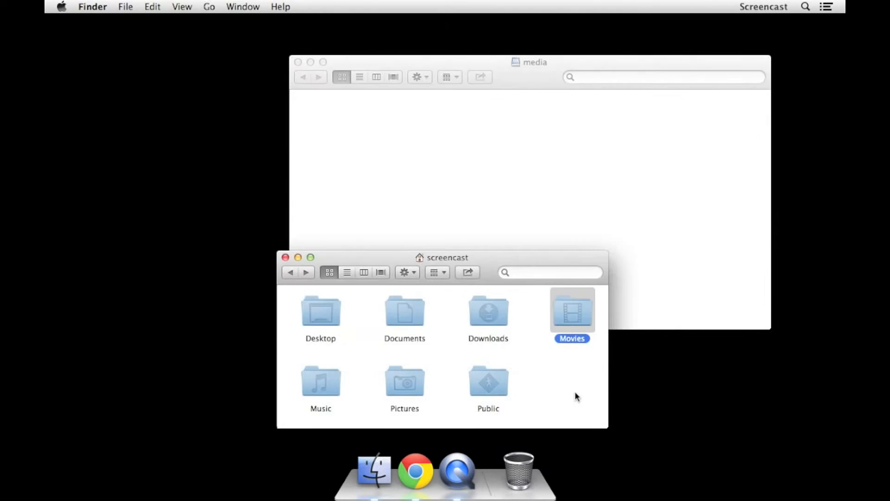
{"action": "left_click_drag", "start_coordinate": [573, 288], "coordinate": [528, 190]}
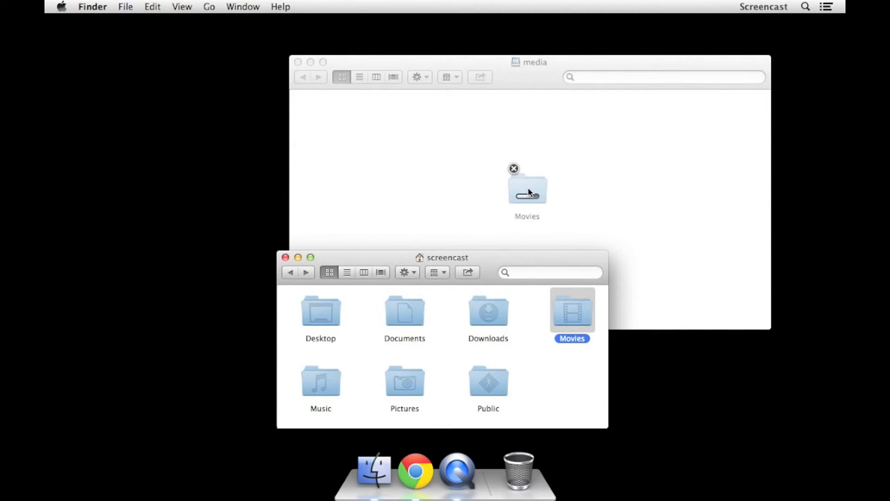
{"action": "left_click", "coordinate": [531, 142]}
Switch back to the FreeNAS browser window and reapply the /mnt/plex permissions recursively to cover the copied files.
{"action": "key", "text": "ctrl+Right"}
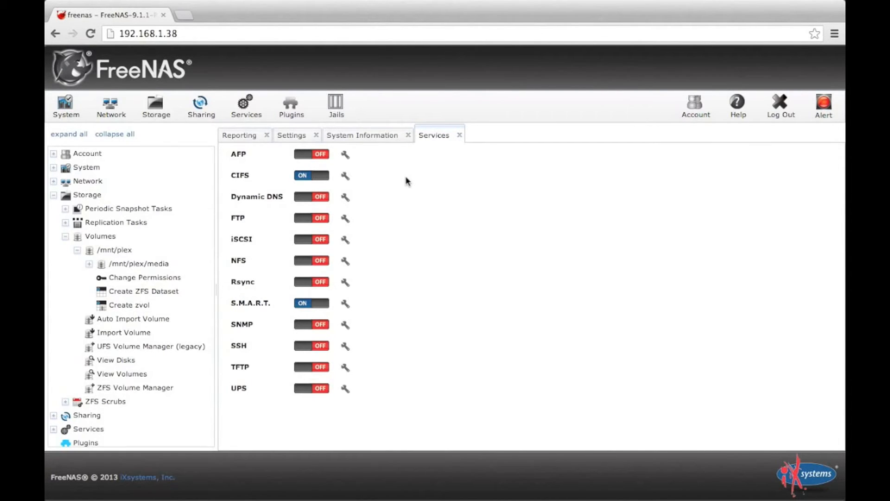
{"action": "left_click", "coordinate": [155, 280]}
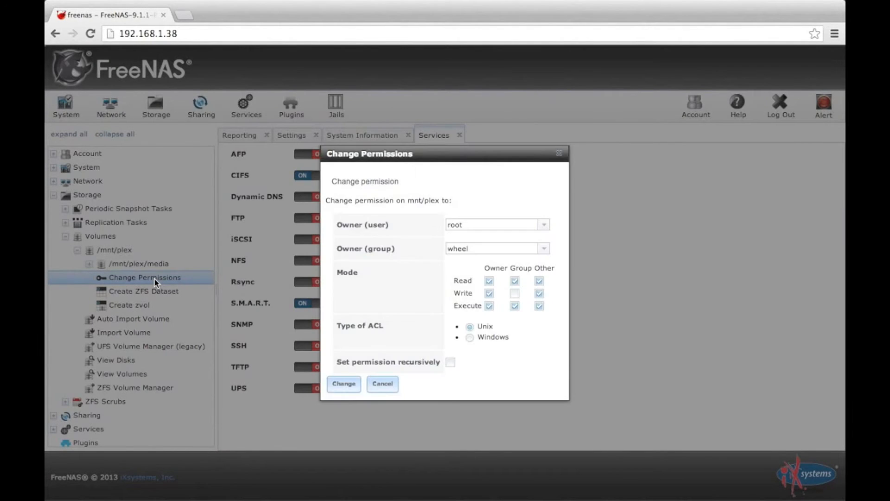
{"action": "left_click", "coordinate": [450, 362]}
{"action": "left_click", "coordinate": [349, 388]}
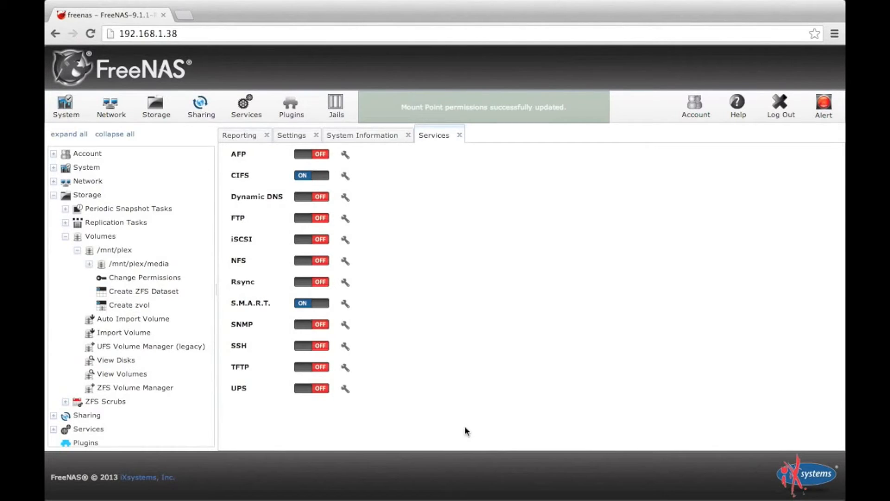
Collapse the Storage tree and open the list of available plugins.
{"action": "left_click", "coordinate": [77, 249]}
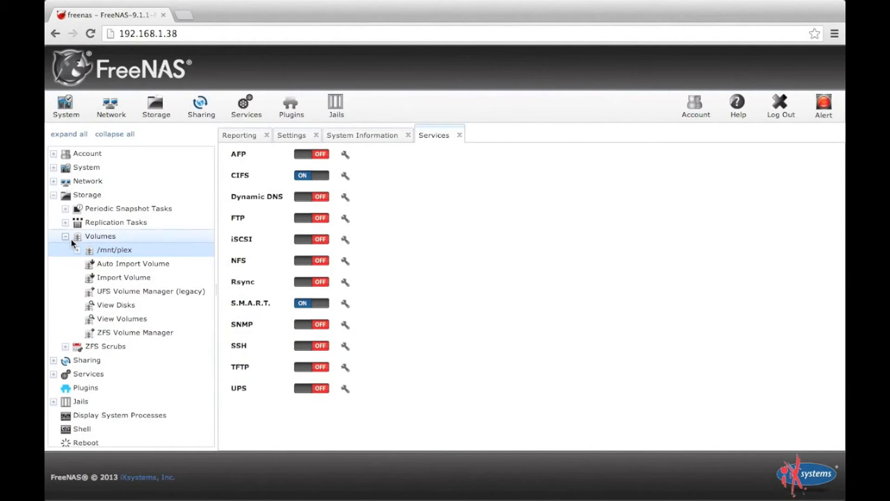
{"action": "left_click", "coordinate": [65, 236]}
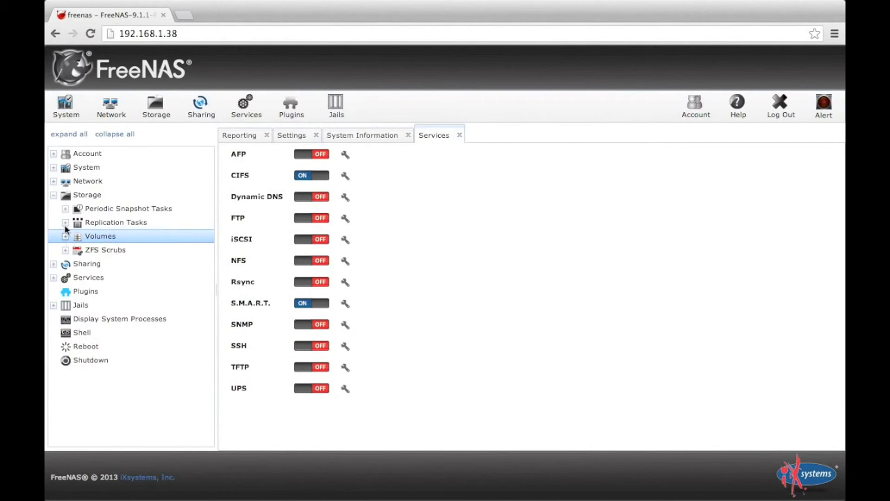
{"action": "left_click", "coordinate": [53, 195]}
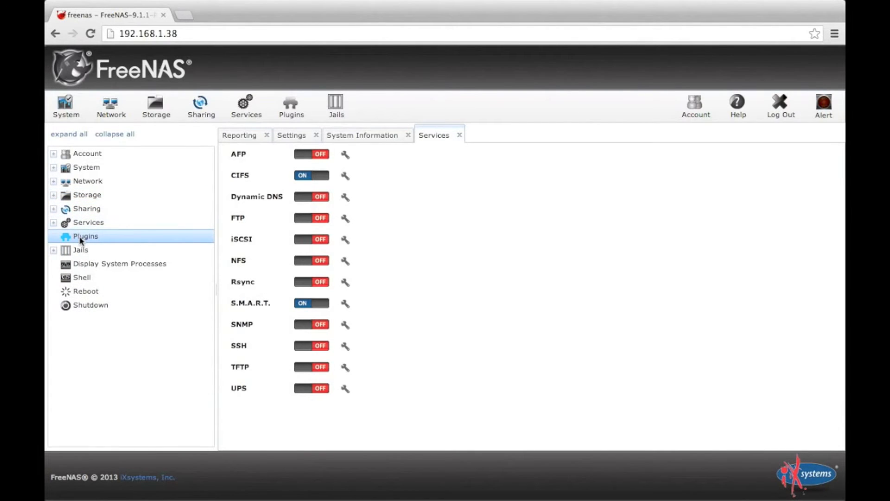
{"action": "left_click", "coordinate": [115, 240]}
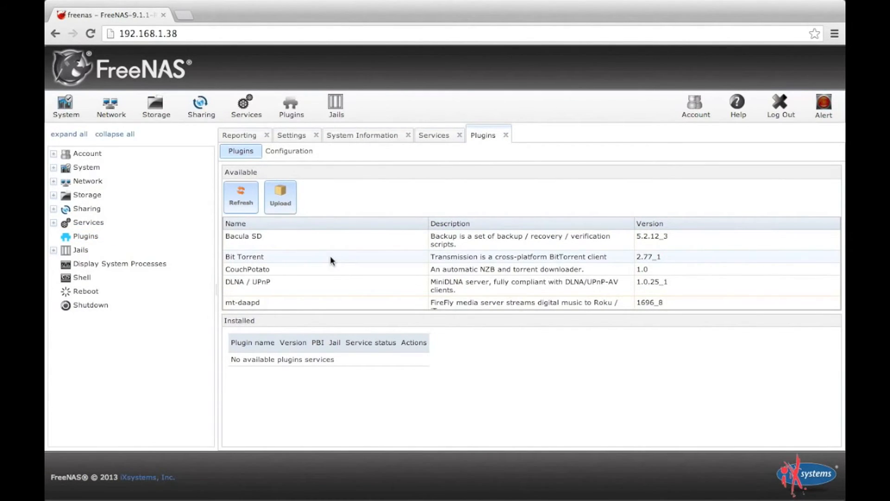
Install the Plex Media Server plugin from the list of available plugins.
{"action": "scroll", "coordinate": [331, 260], "scroll_direction": "down", "scroll_amount": 2}
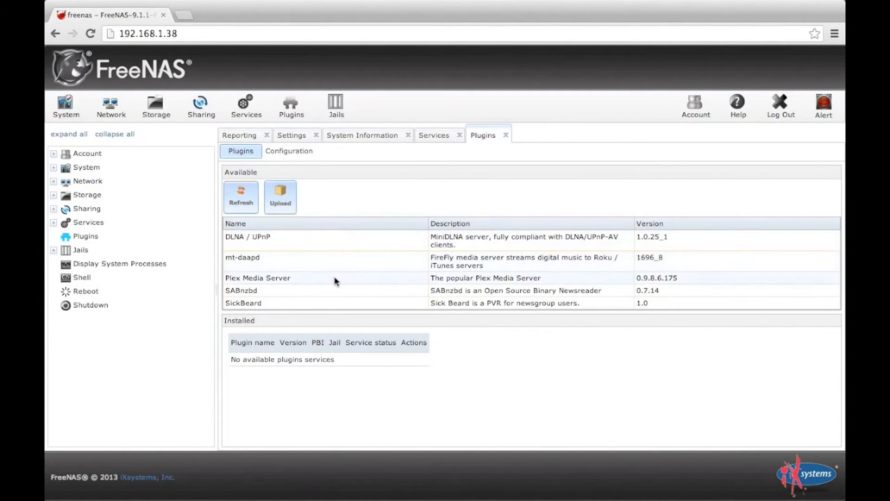
{"action": "left_click", "coordinate": [336, 281]}
{"action": "left_click", "coordinate": [243, 297]}
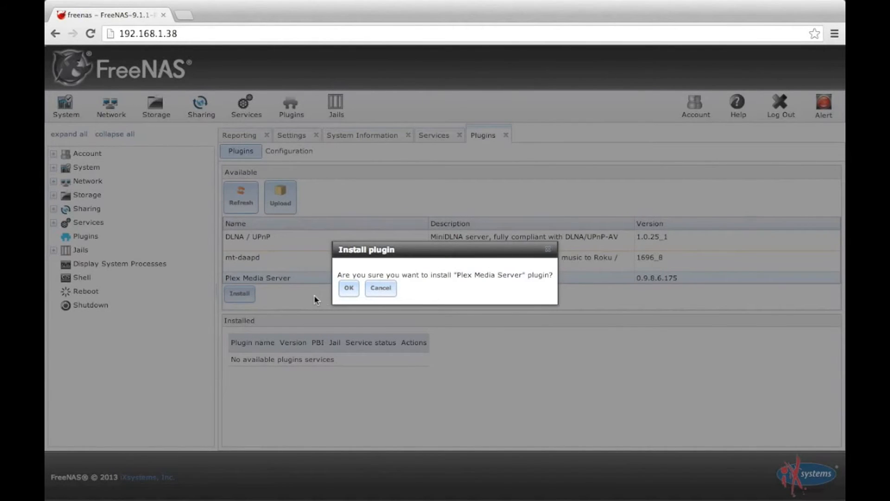
{"action": "left_click", "coordinate": [349, 289]}
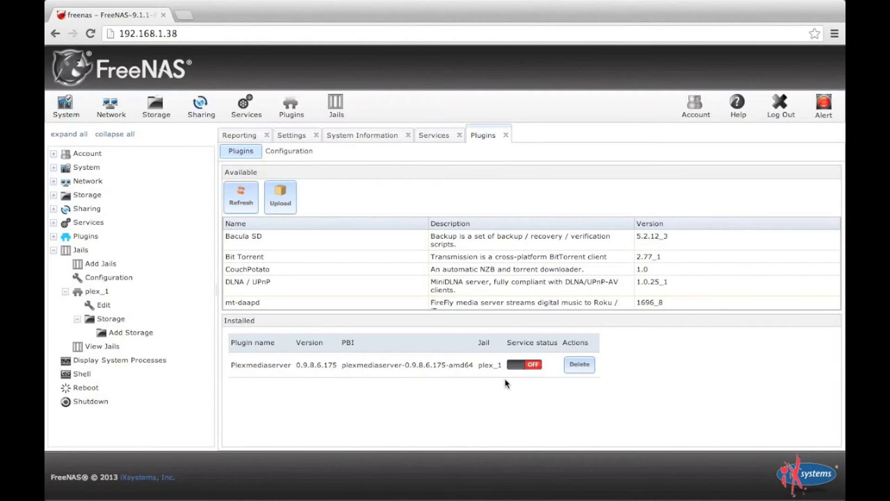
Expand the Plugins and Jails trees and open the form for adding storage to the plex_1 jail.
{"action": "left_click", "coordinate": [54, 250]}
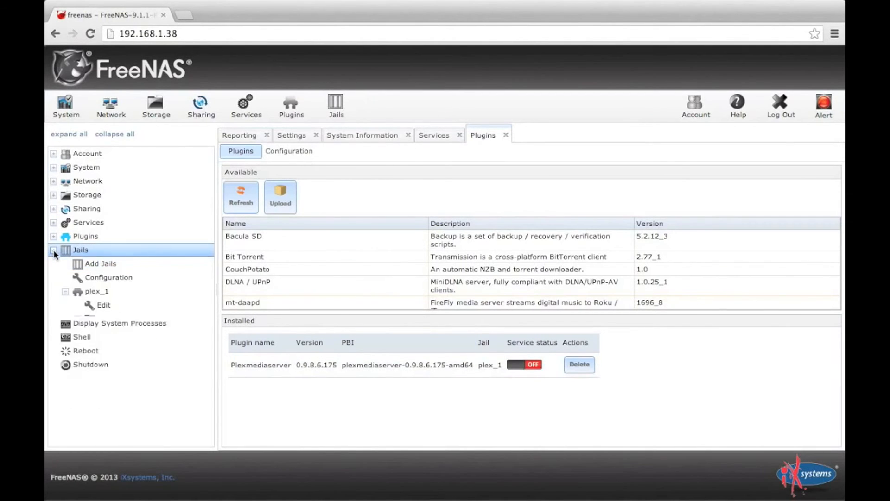
{"action": "left_click", "coordinate": [54, 237]}
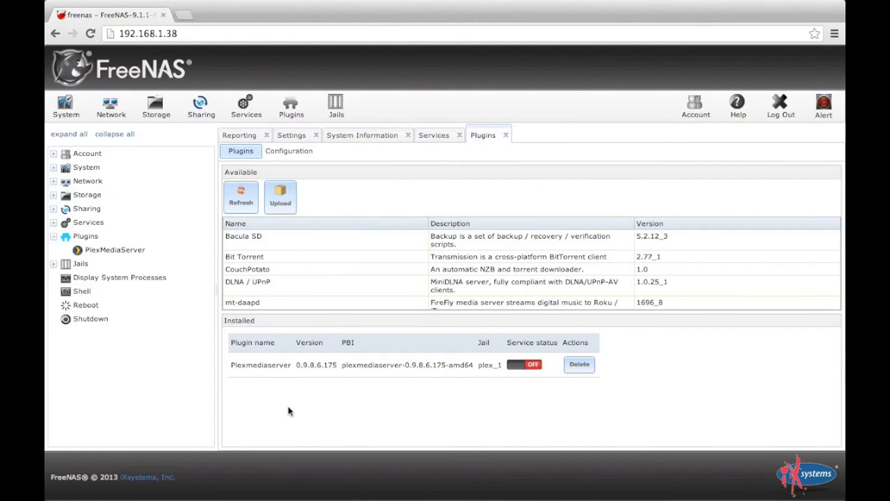
{"action": "left_click", "coordinate": [53, 264]}
{"action": "left_click", "coordinate": [103, 306]}
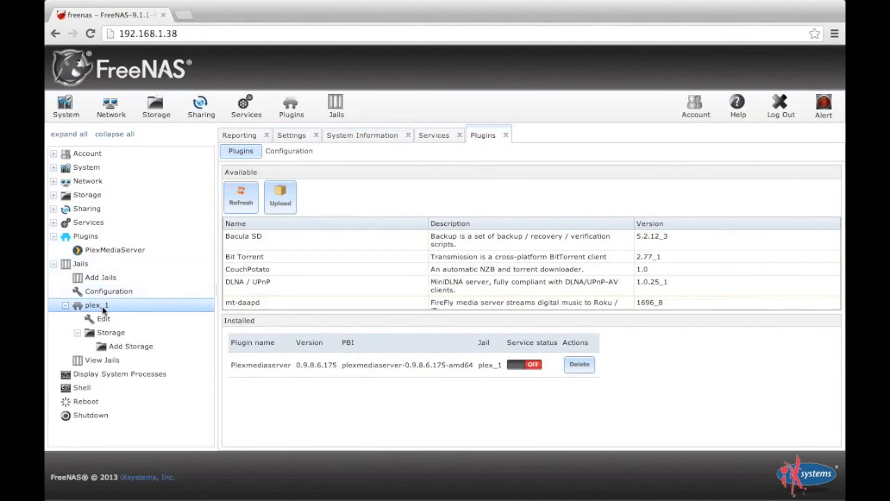
{"action": "left_click", "coordinate": [118, 334]}
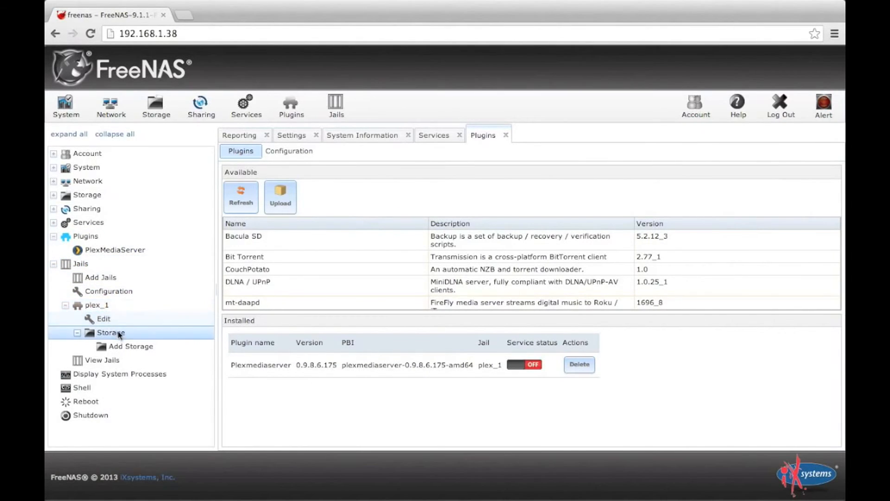
{"action": "left_click", "coordinate": [142, 349]}
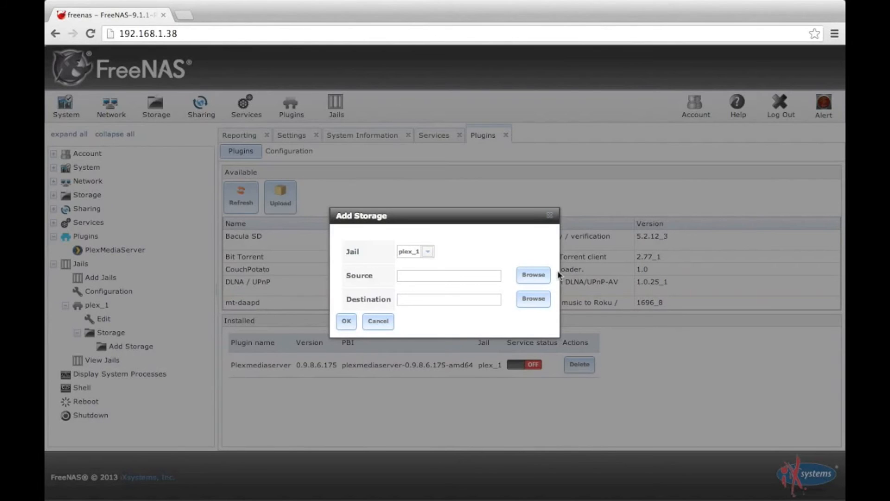
Browse to /mnt/plex/media and set it as the source of the jail storage.
{"action": "left_click", "coordinate": [533, 274]}
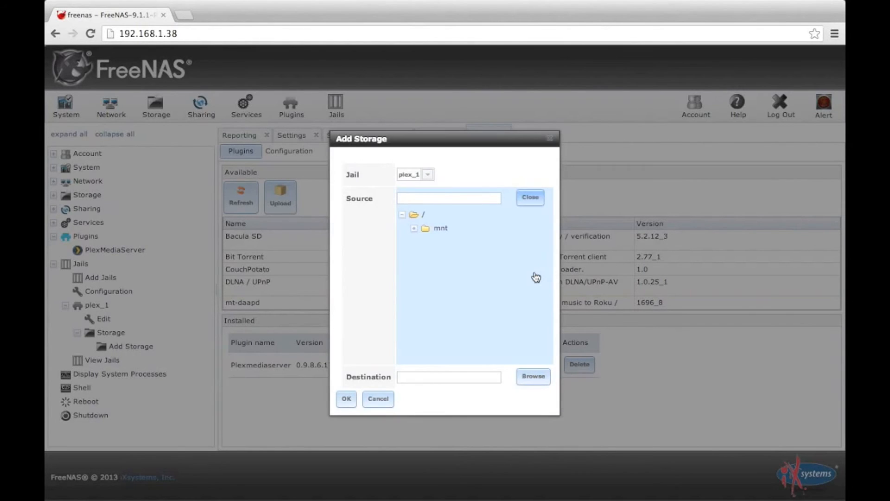
{"action": "left_click", "coordinate": [414, 228]}
{"action": "left_click", "coordinate": [425, 242]}
{"action": "left_click", "coordinate": [463, 269]}
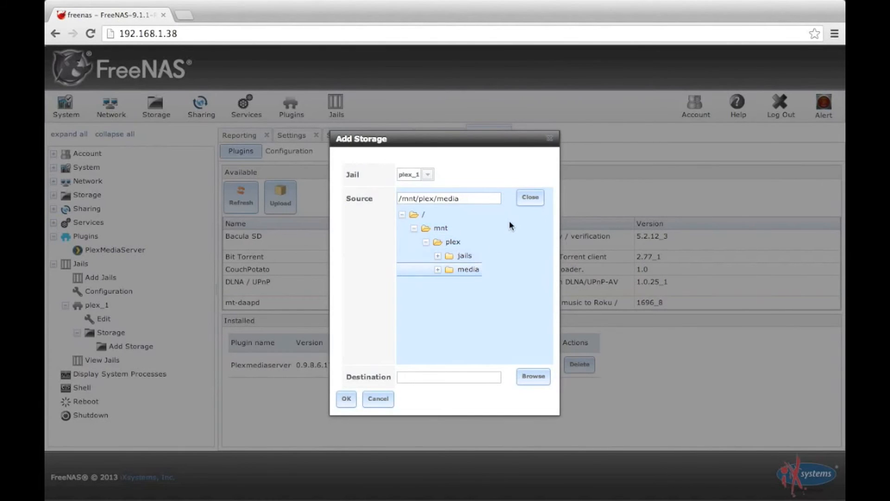
{"action": "left_click", "coordinate": [529, 201]}
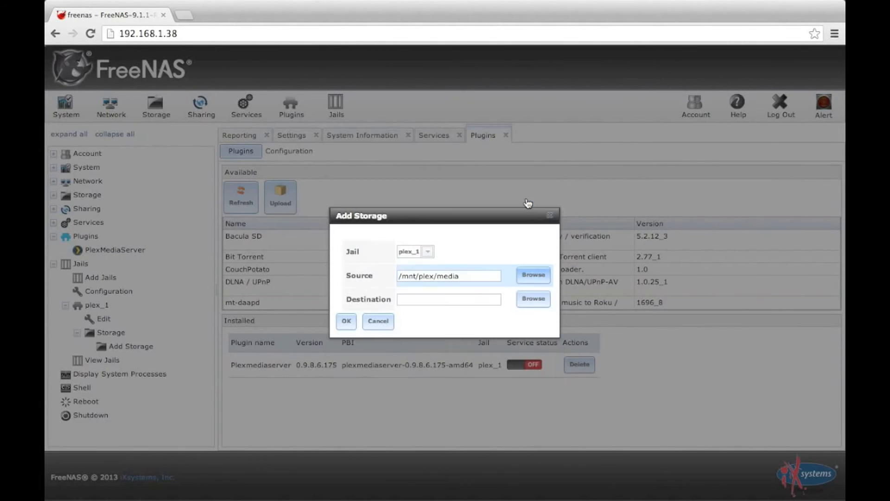
Set the jail storage destination to /media and add the storage to plex_1.
{"action": "left_click", "coordinate": [533, 293]}
{"action": "left_click", "coordinate": [444, 334]}
{"action": "left_click", "coordinate": [530, 225]}
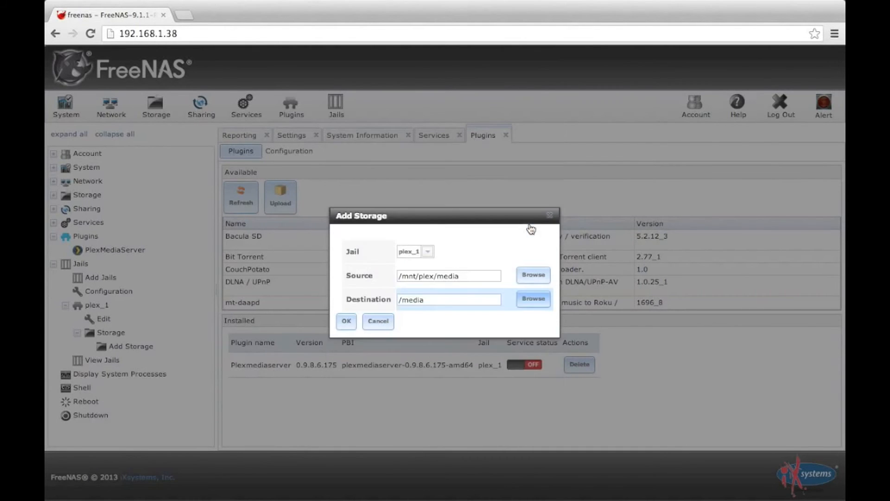
{"action": "left_click", "coordinate": [347, 321]}
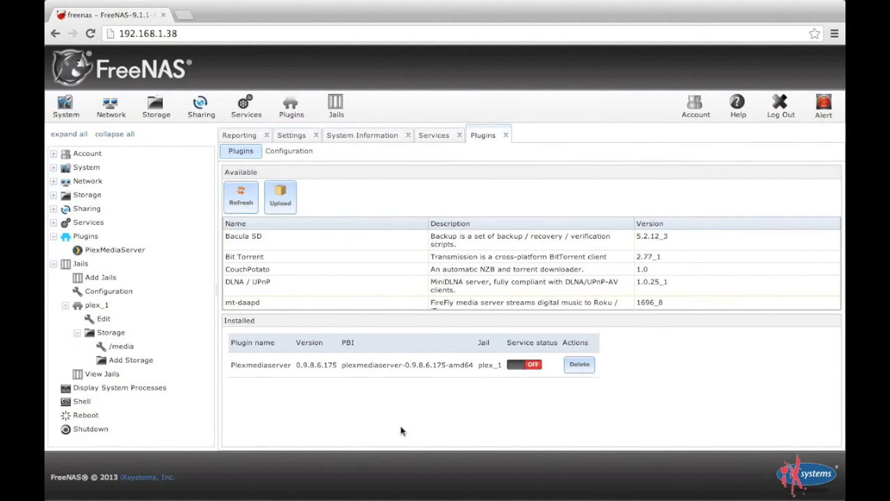
Turn on the Plexmediaserver service, collapse the Jails tree and open the Plex Media Server web interface.
{"action": "left_click", "coordinate": [526, 366]}
{"action": "left_click", "coordinate": [54, 264]}
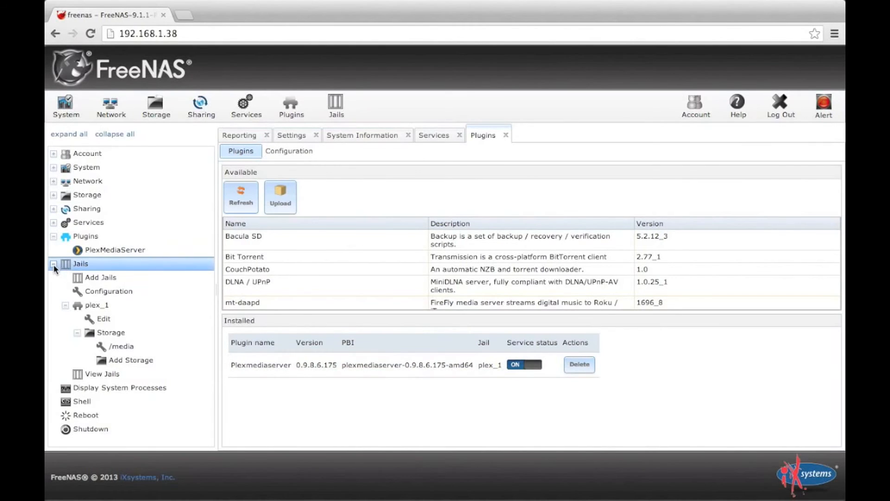
{"action": "left_click", "coordinate": [100, 251]}
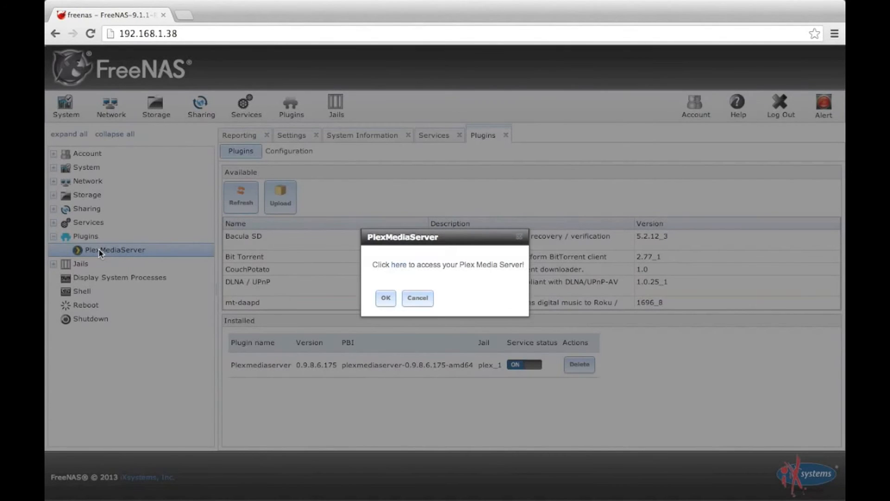
{"action": "left_click", "coordinate": [398, 266]}
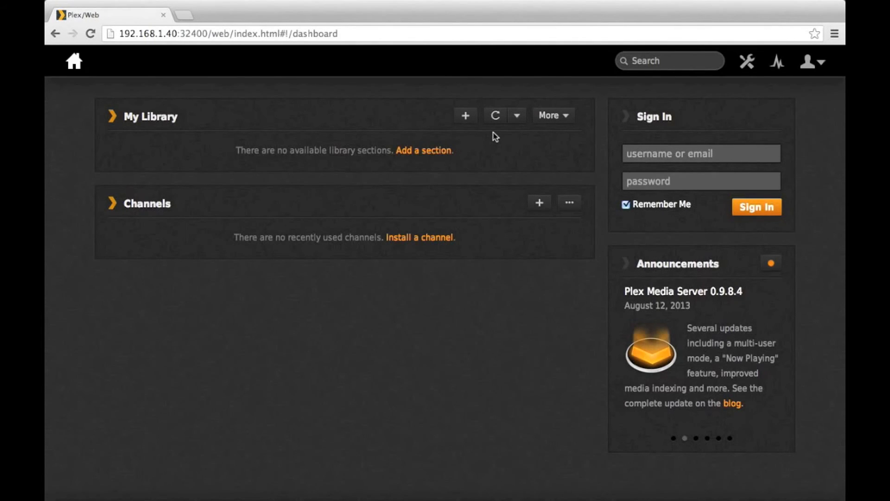
Add a Movies section to the Plex library using the folder /media/Movies and save it.
{"action": "left_click", "coordinate": [466, 116]}
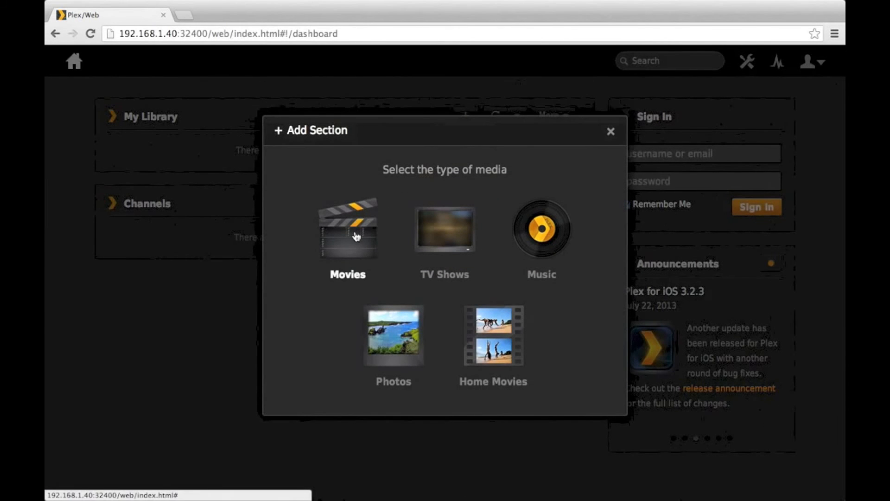
{"action": "left_click", "coordinate": [356, 236]}
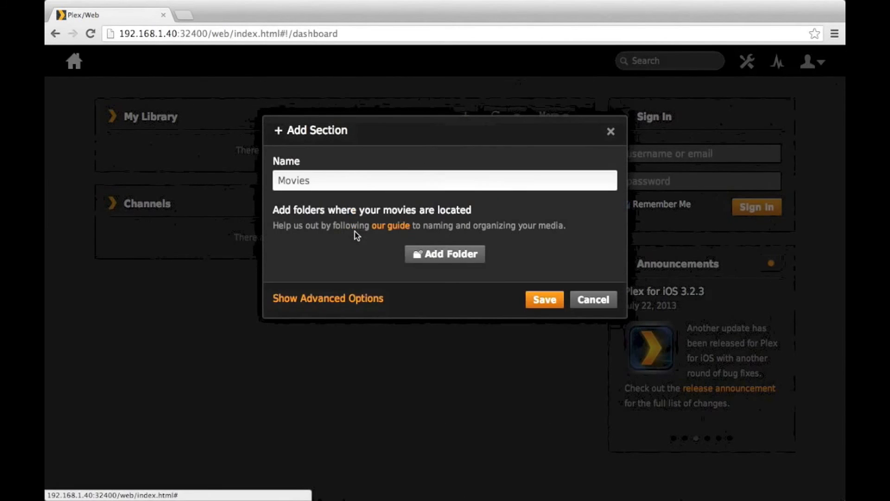
{"action": "left_click", "coordinate": [444, 254]}
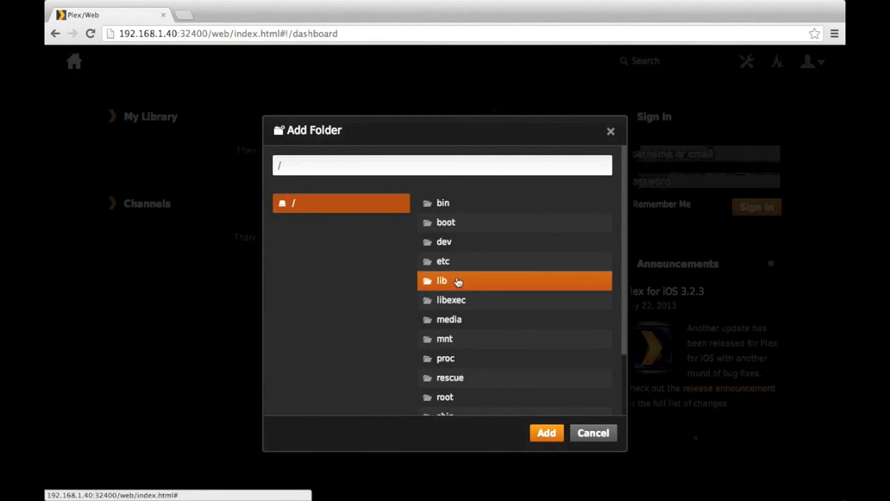
{"action": "left_click", "coordinate": [466, 319]}
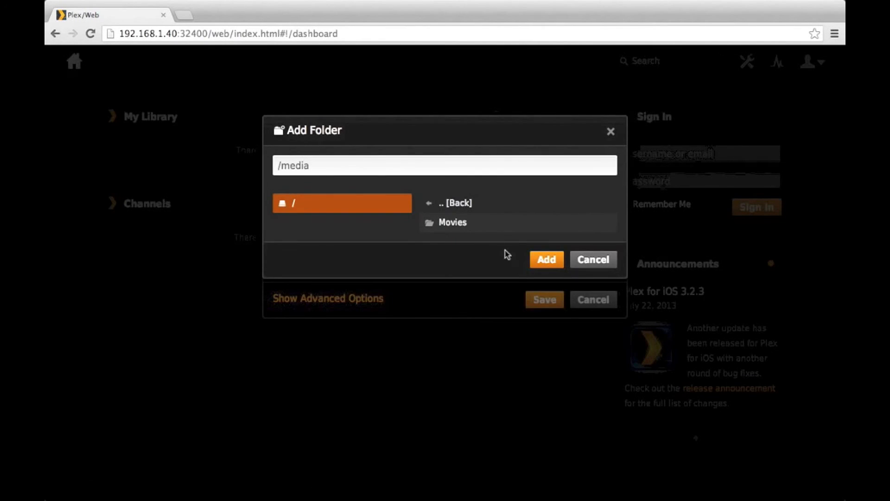
{"action": "left_click", "coordinate": [454, 223]}
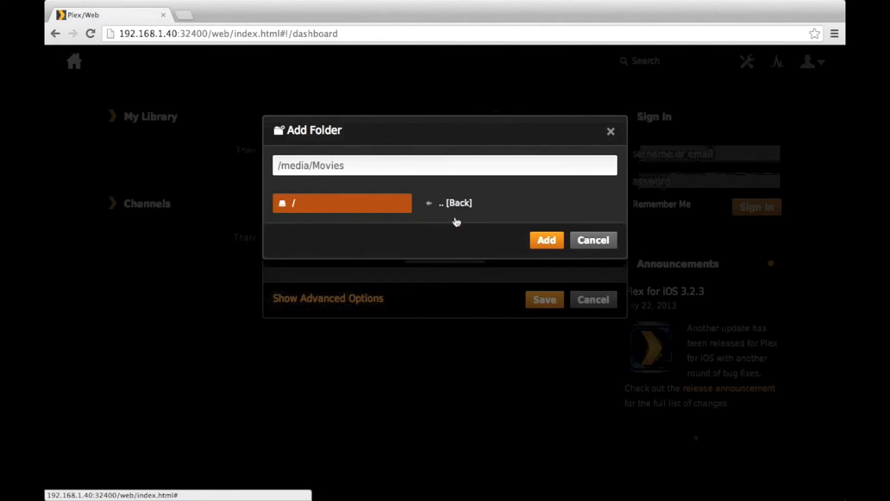
{"action": "left_click", "coordinate": [546, 241]}
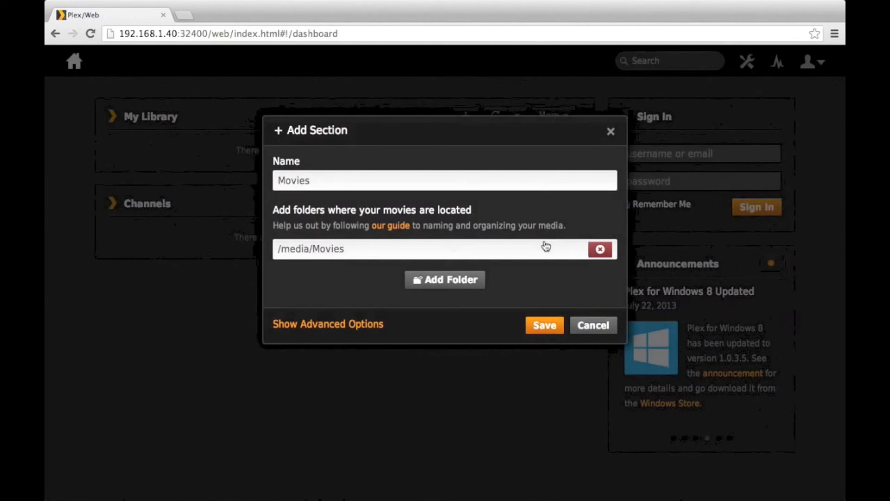
{"action": "left_click", "coordinate": [548, 325]}
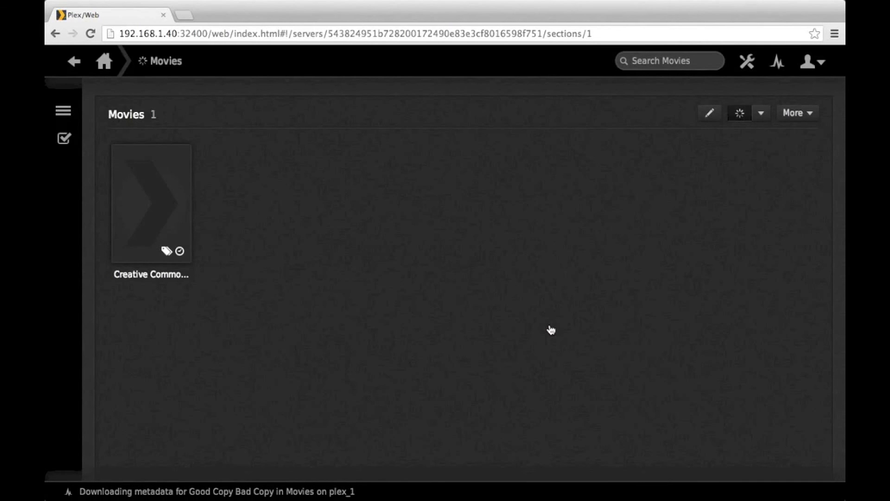
Open the movie Good Copy Bad Copy, play it for about 20 seconds and pause it.
{"action": "left_click", "coordinate": [155, 230]}
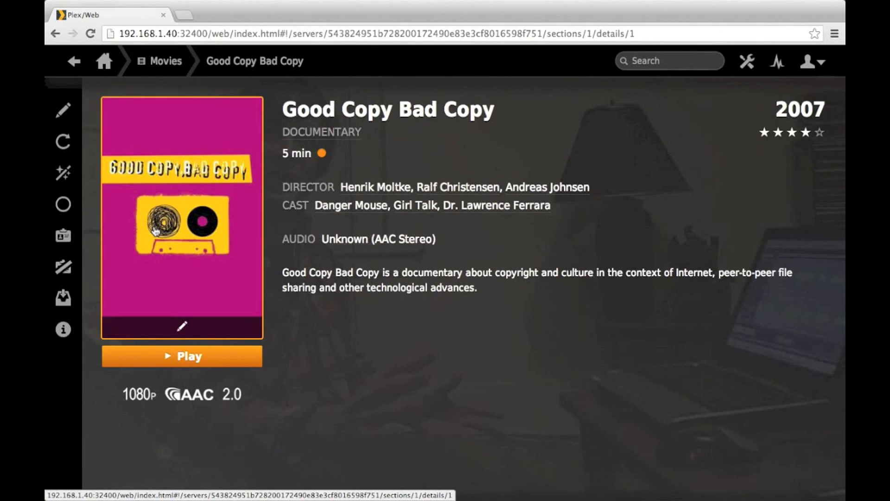
{"action": "left_click", "coordinate": [203, 361]}
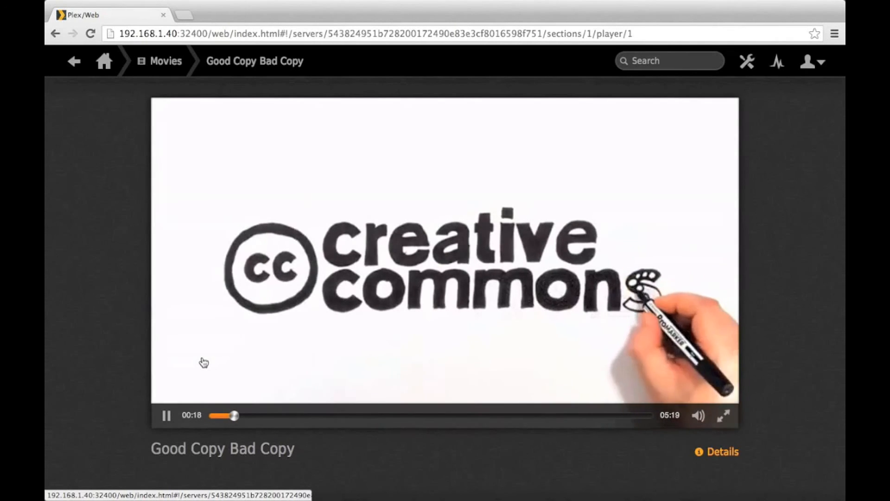
{"action": "left_click", "coordinate": [166, 415]}
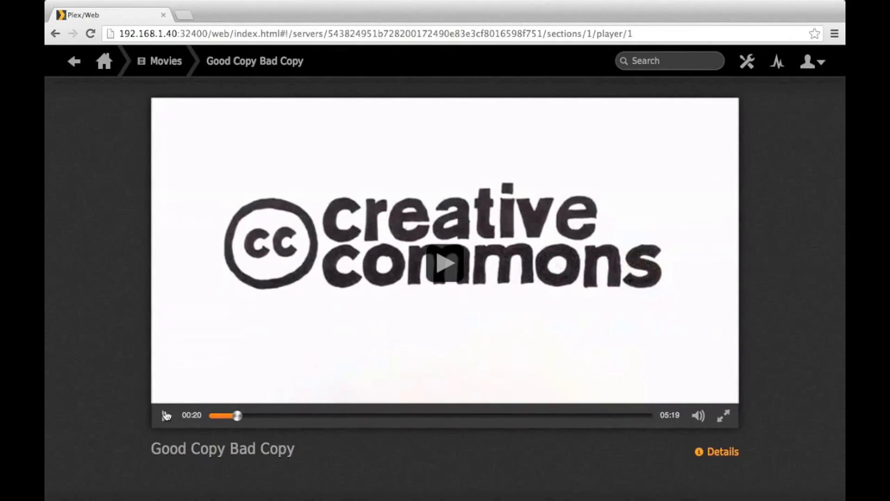